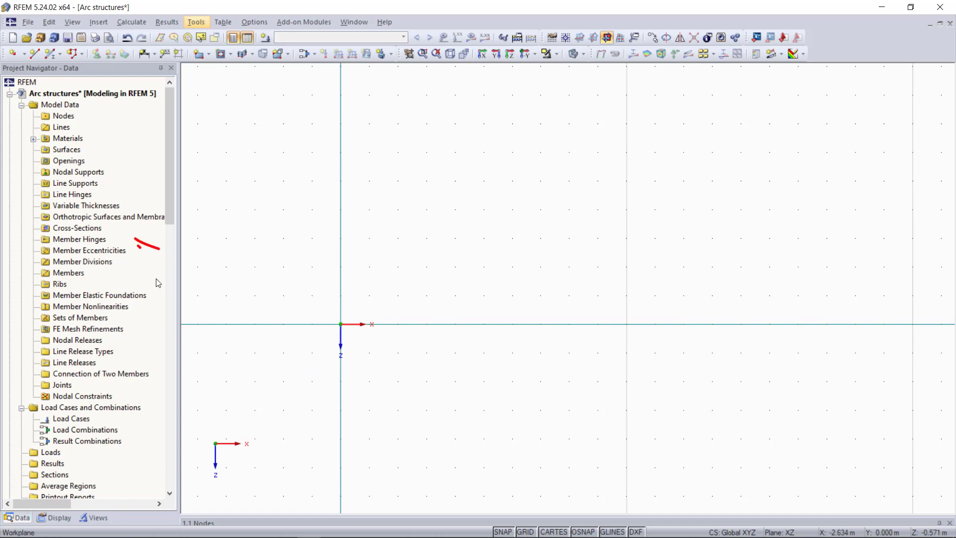
# Create a new cross-section IPE 200 from the rolled I-section library with material Steel S 235.
pyautogui.rightClick(83, 228)
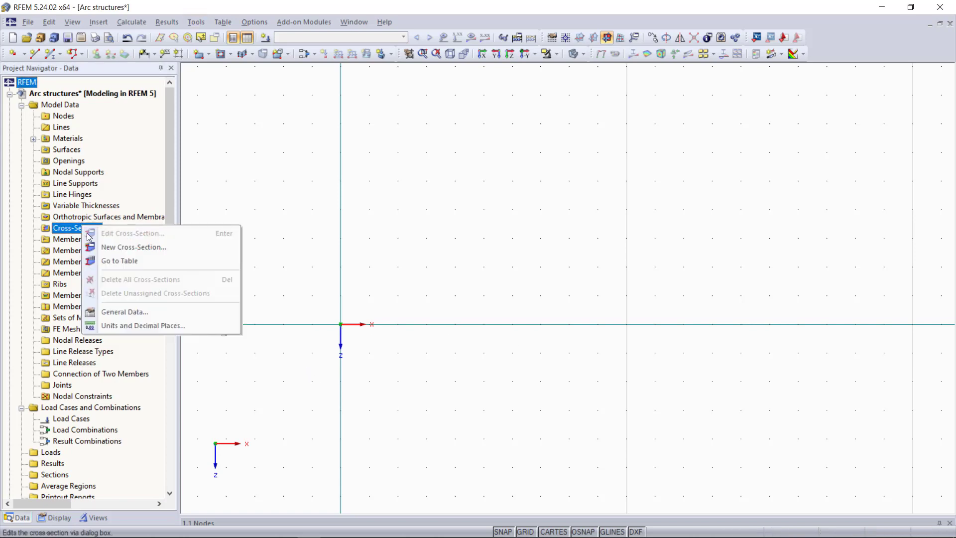
pyautogui.click(115, 247)
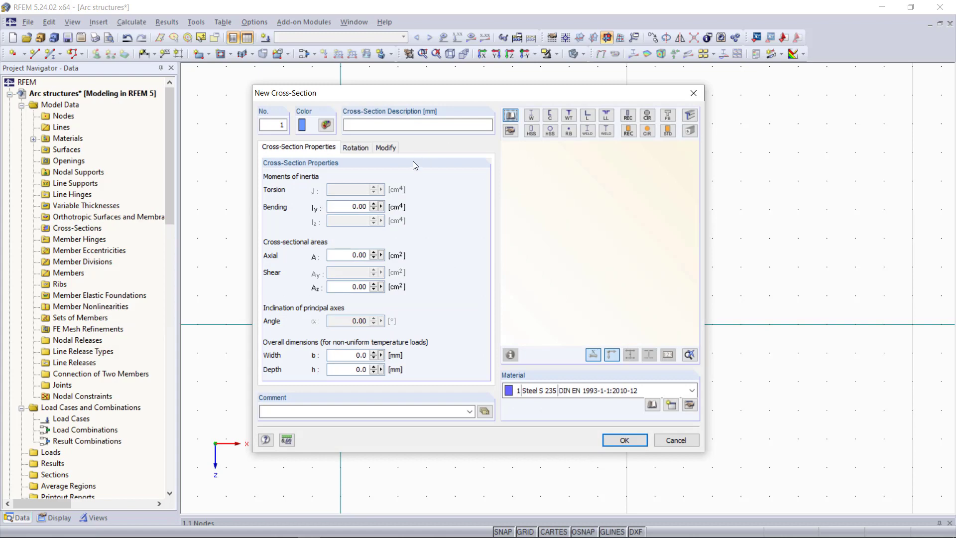
pyautogui.click(268, 151)
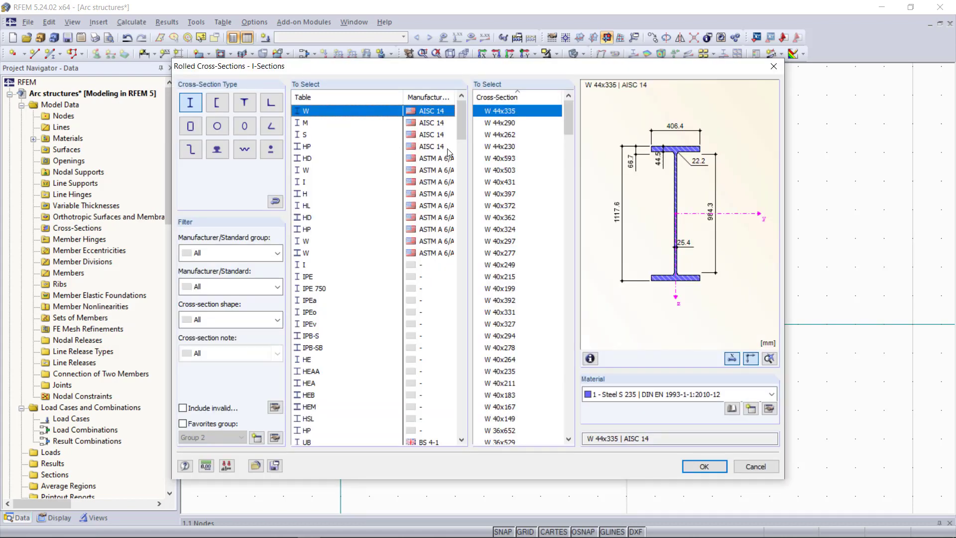
pyautogui.click(319, 276)
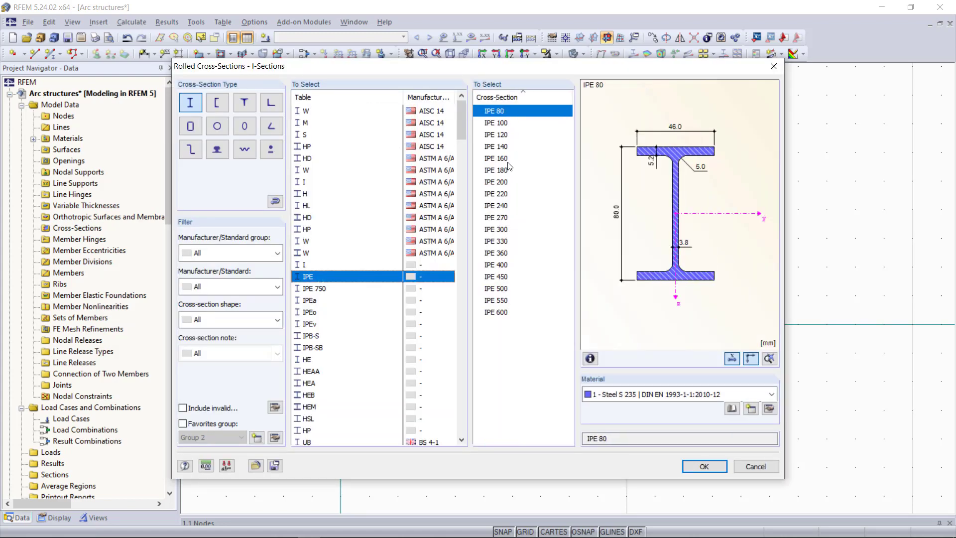
pyautogui.click(508, 181)
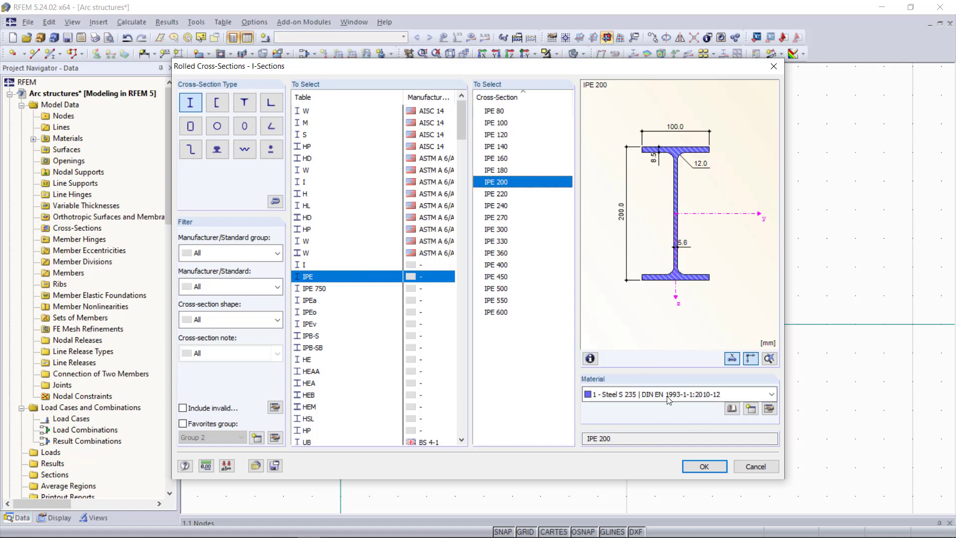
pyautogui.click(706, 466)
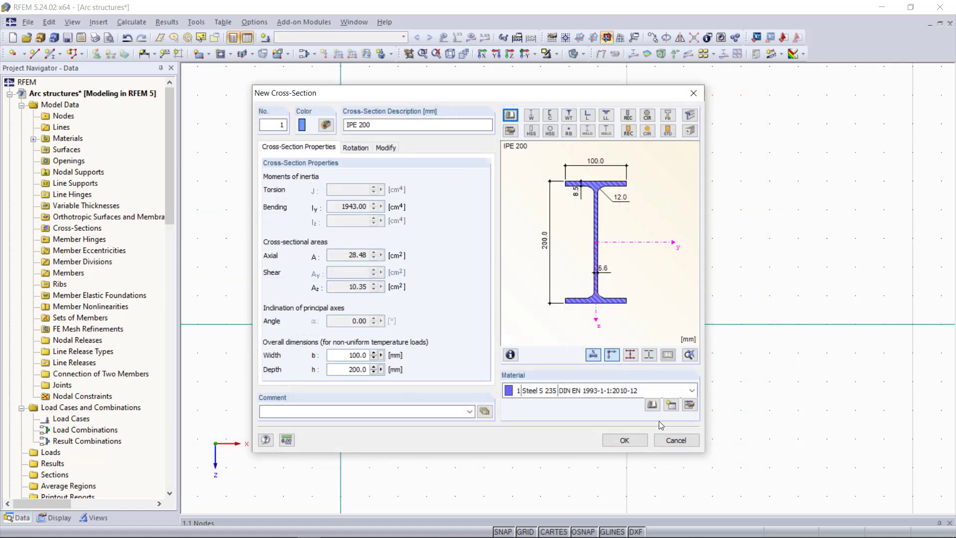
pyautogui.click(625, 440)
# Start generating a parabolic member arc with node A at the origin, node B at X 6 m, and node C at X 3 m, Z -3 m.
pyautogui.click(196, 22)
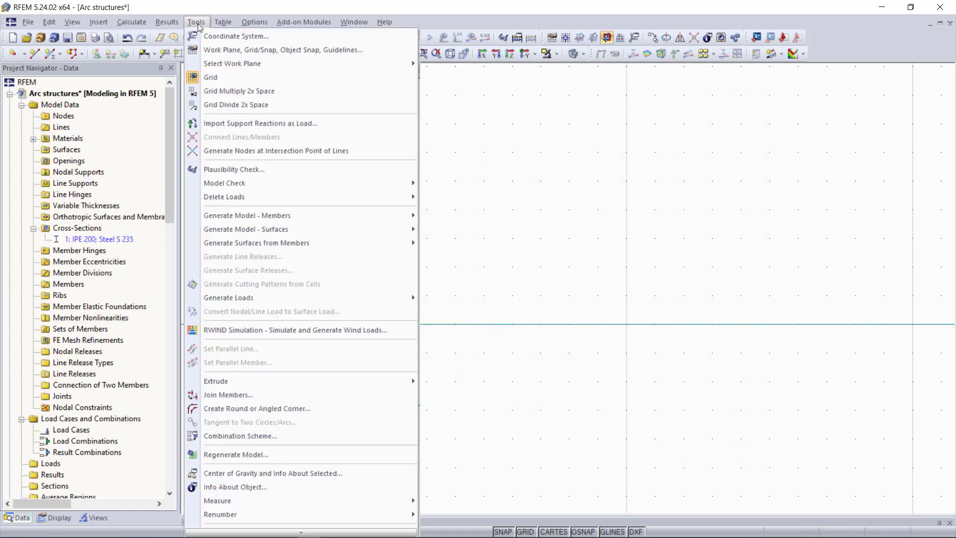
pyautogui.moveTo(367, 216)
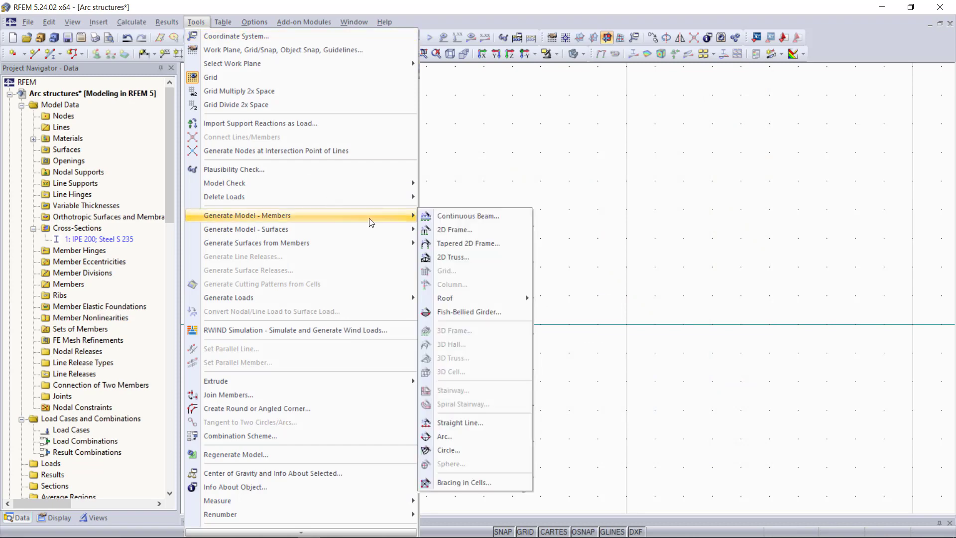
pyautogui.click(498, 436)
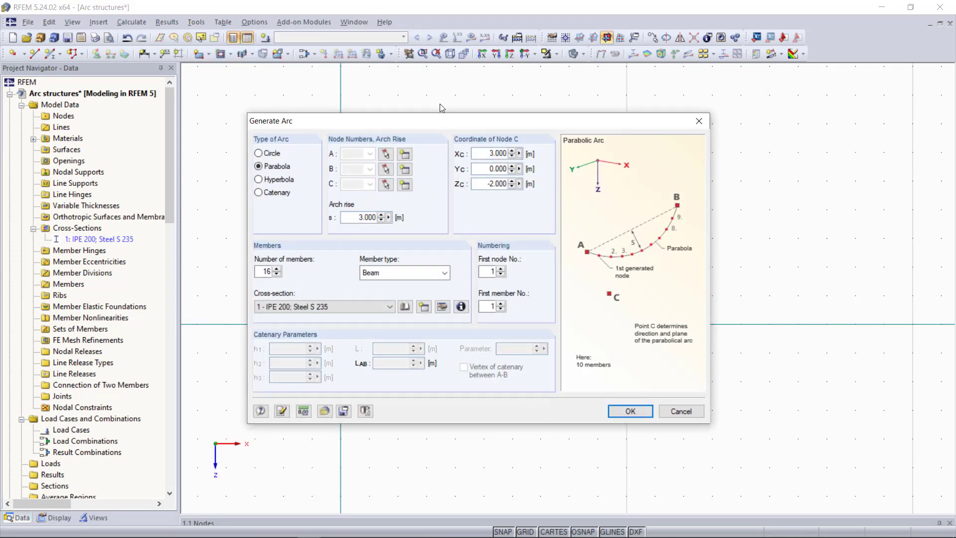
pyautogui.moveTo(442, 122); pyautogui.dragTo(513, 104)
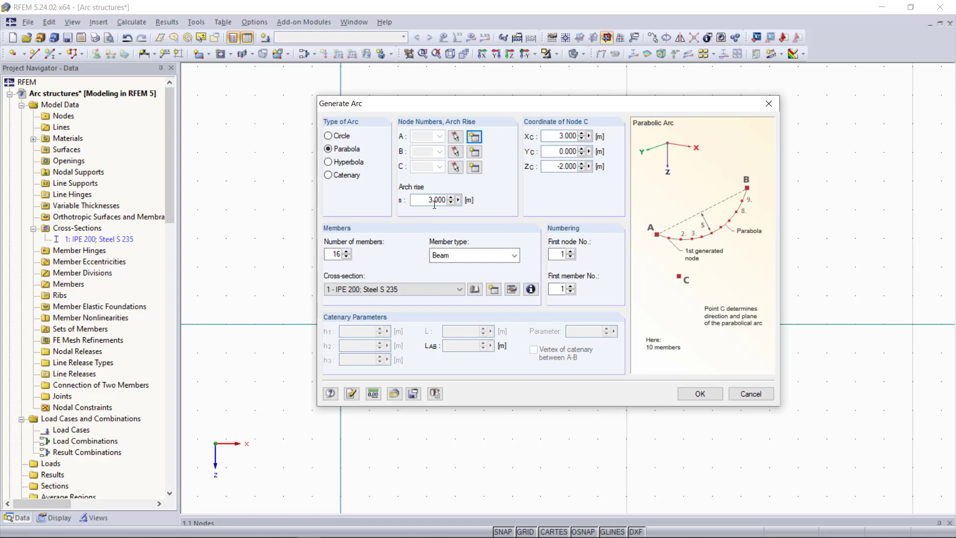
pyautogui.click(473, 139)
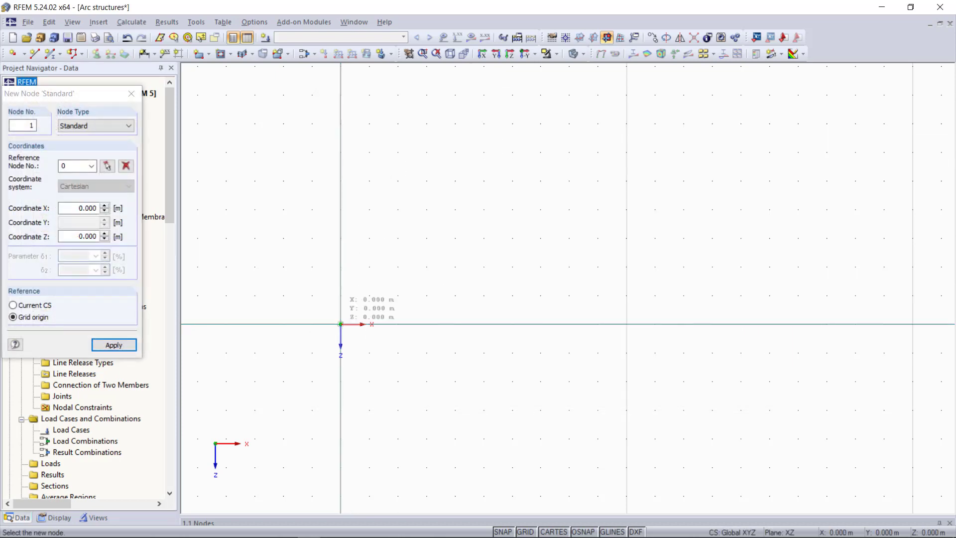
pyautogui.click(340, 324)
pyautogui.click(473, 150)
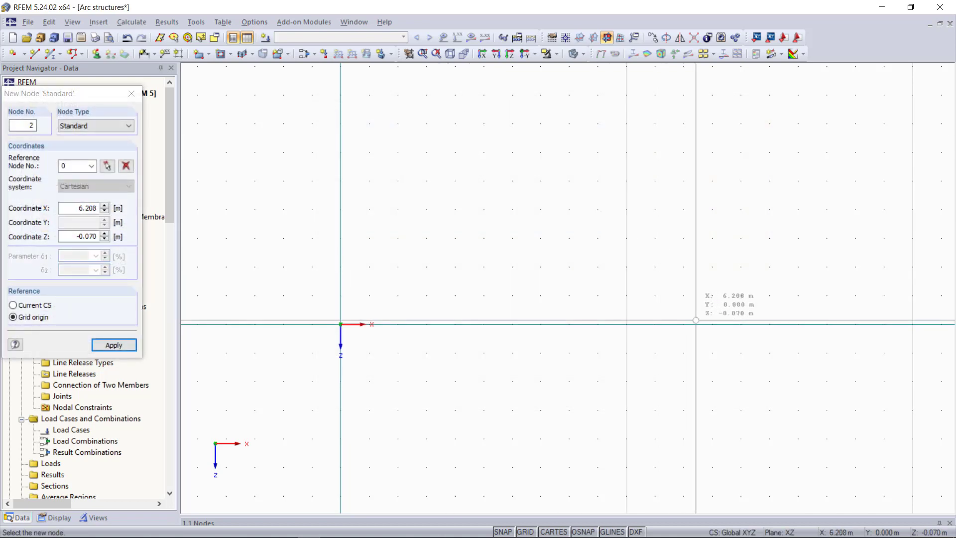
pyautogui.click(684, 324)
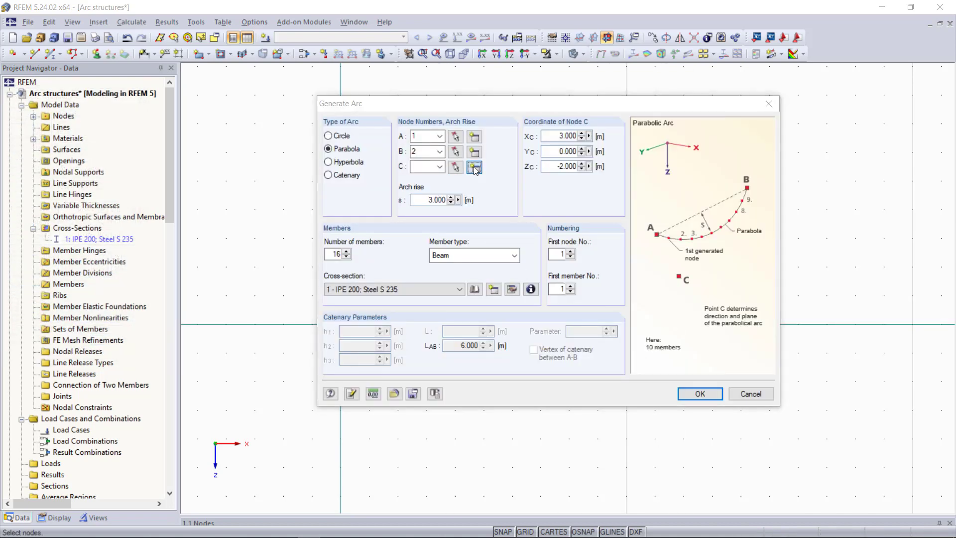
pyautogui.click(474, 168)
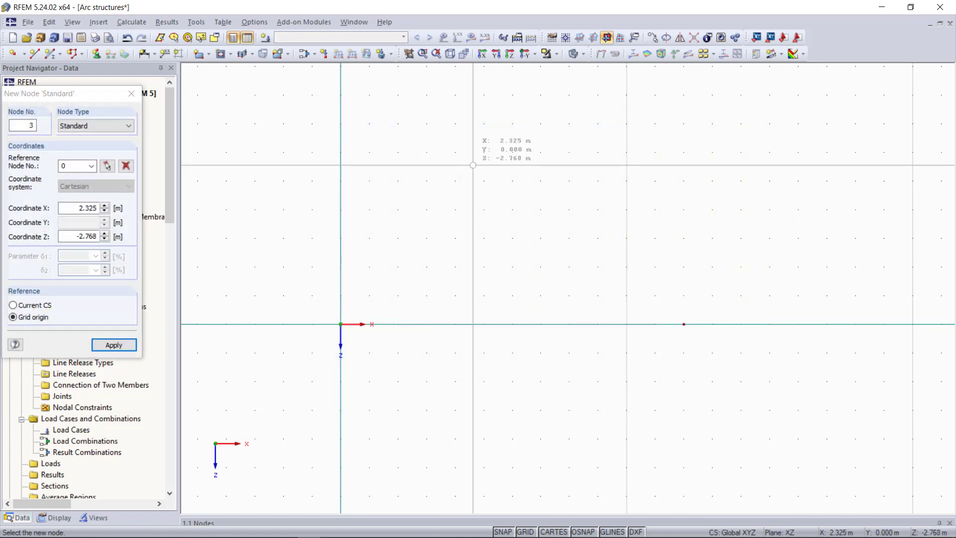
pyautogui.click(512, 151)
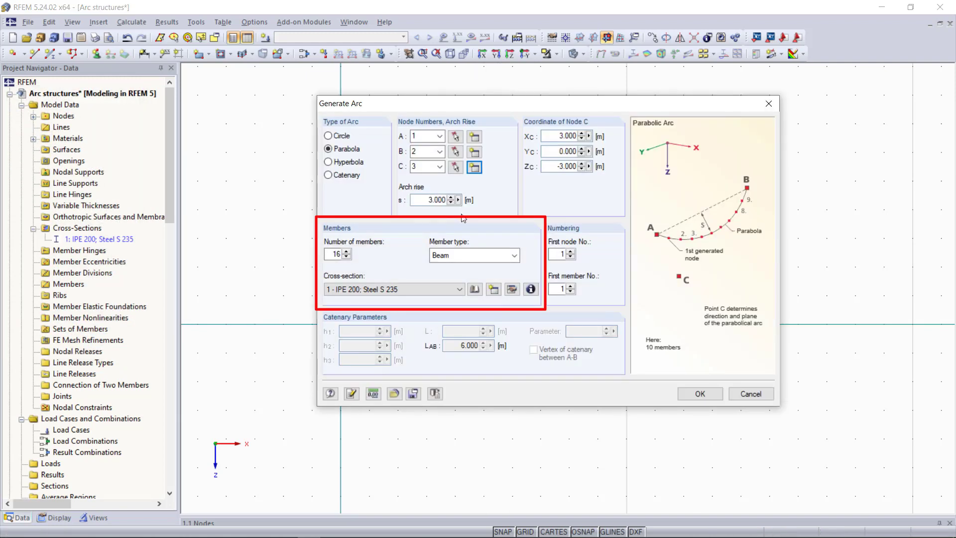
# Generate the arc with 16 members of type Beam and cross-section IPE 200, accepting the overwrite of the existing node.
pyautogui.click(335, 254)
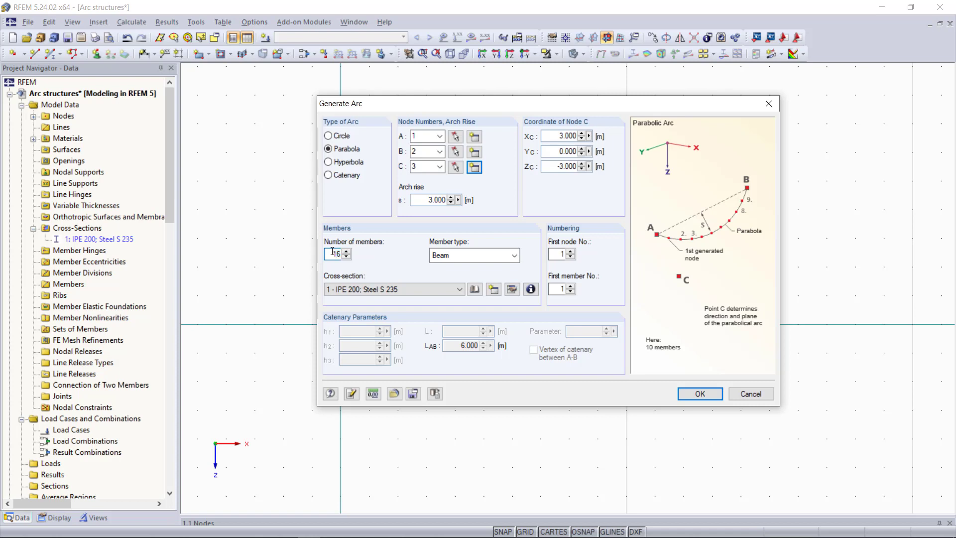
pyautogui.doubleClick(337, 253)
pyautogui.click(438, 256)
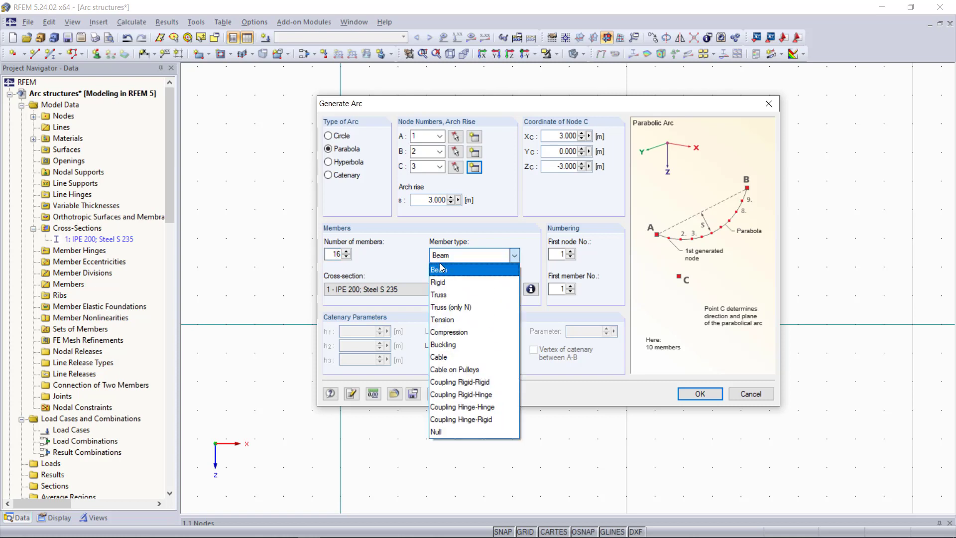
pyautogui.click(440, 269)
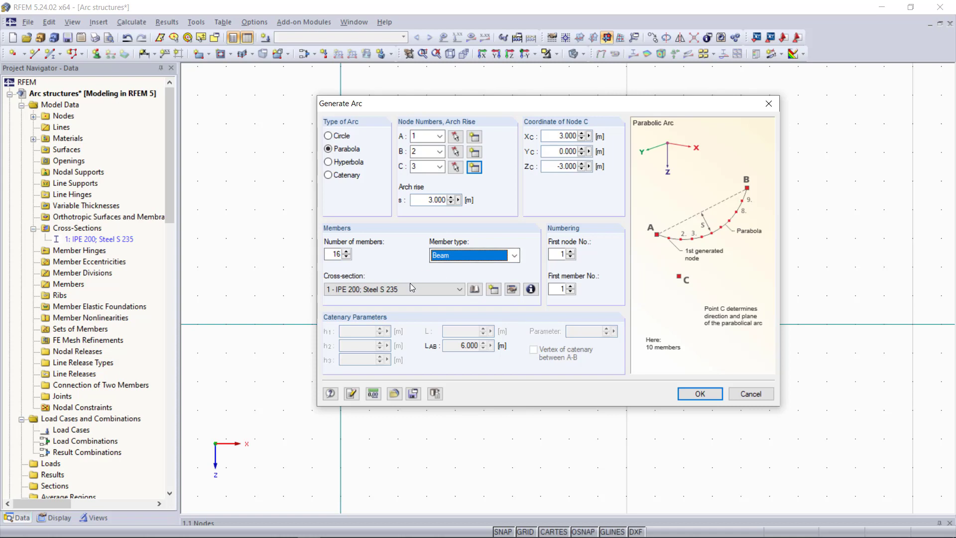
pyautogui.click(352, 295)
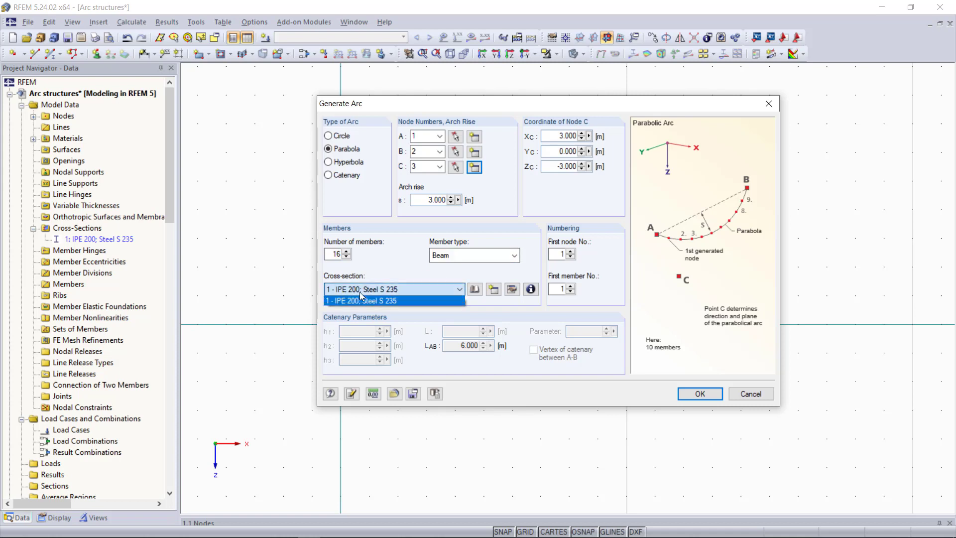
pyautogui.click(365, 302)
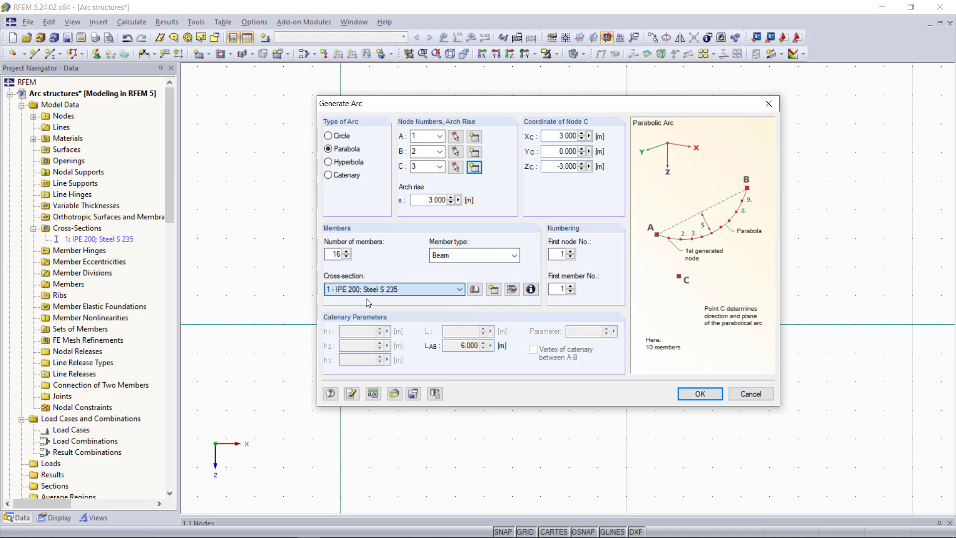
pyautogui.click(699, 394)
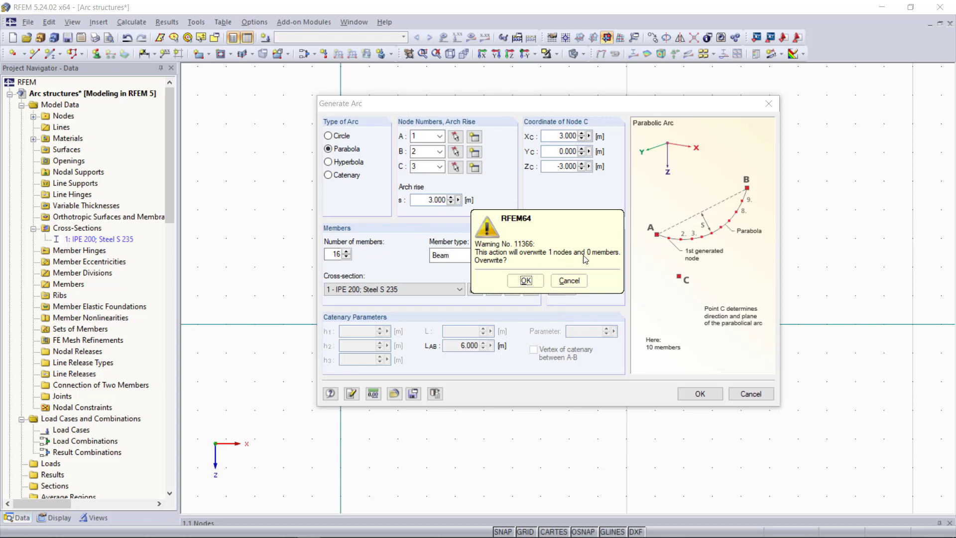
pyautogui.click(526, 281)
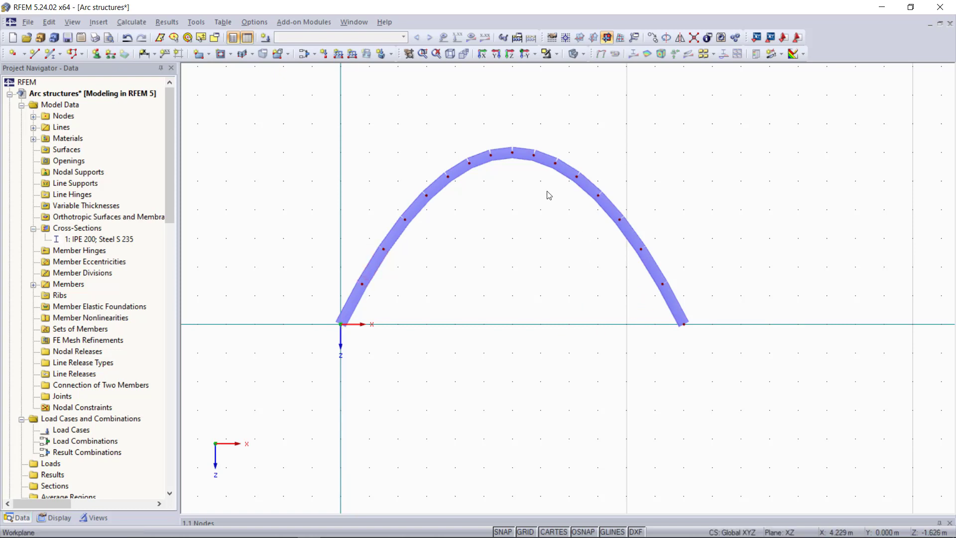
# Place hinged nodal supports on the two base nodes of the arch.
pyautogui.click(97, 54)
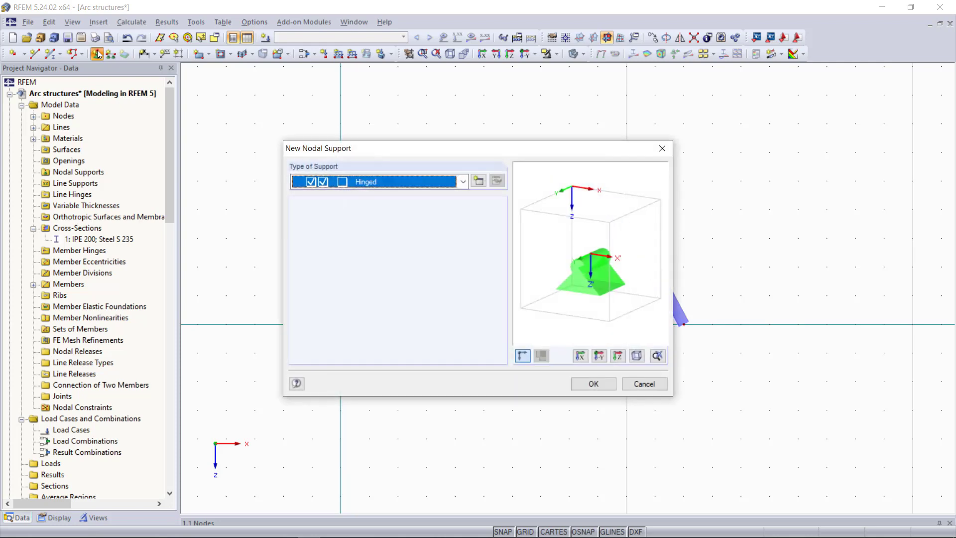
pyautogui.click(593, 384)
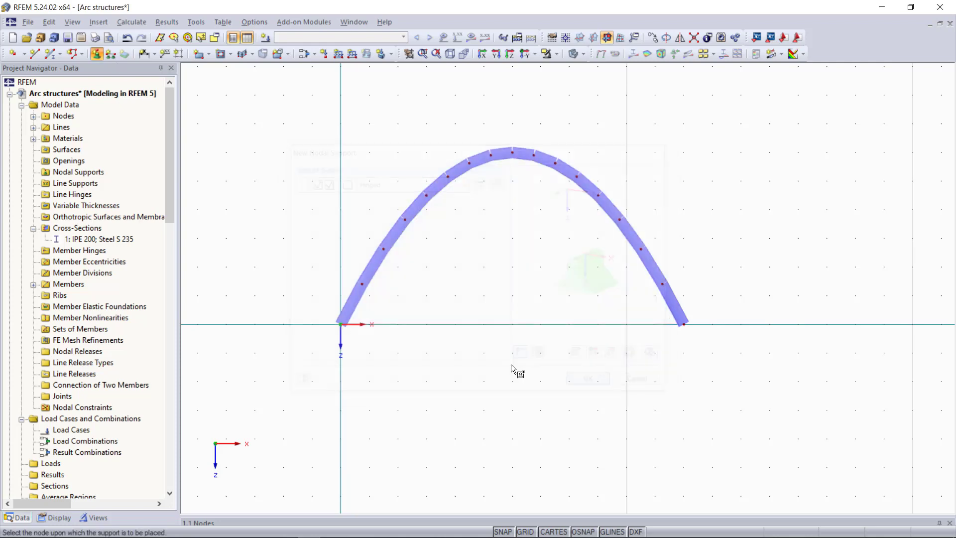
pyautogui.click(342, 324)
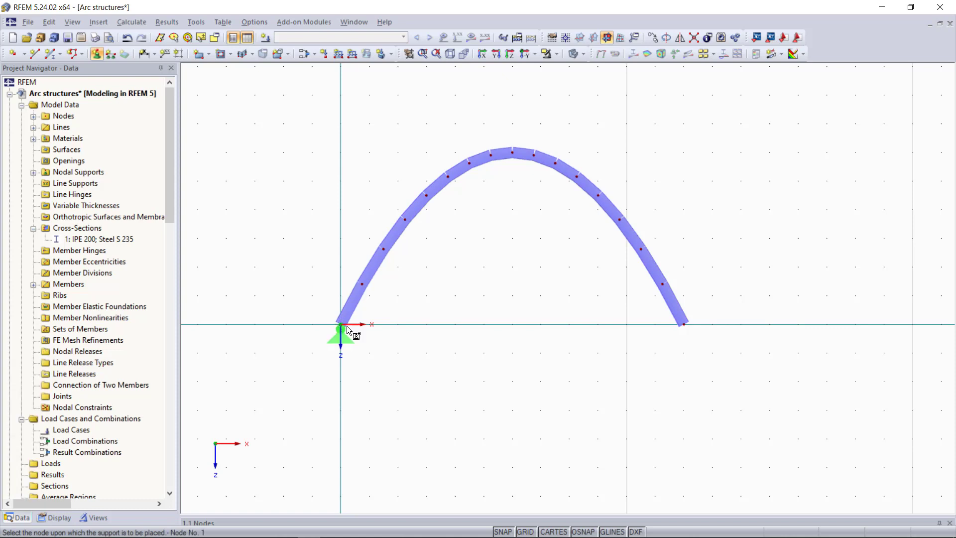
pyautogui.click(685, 326)
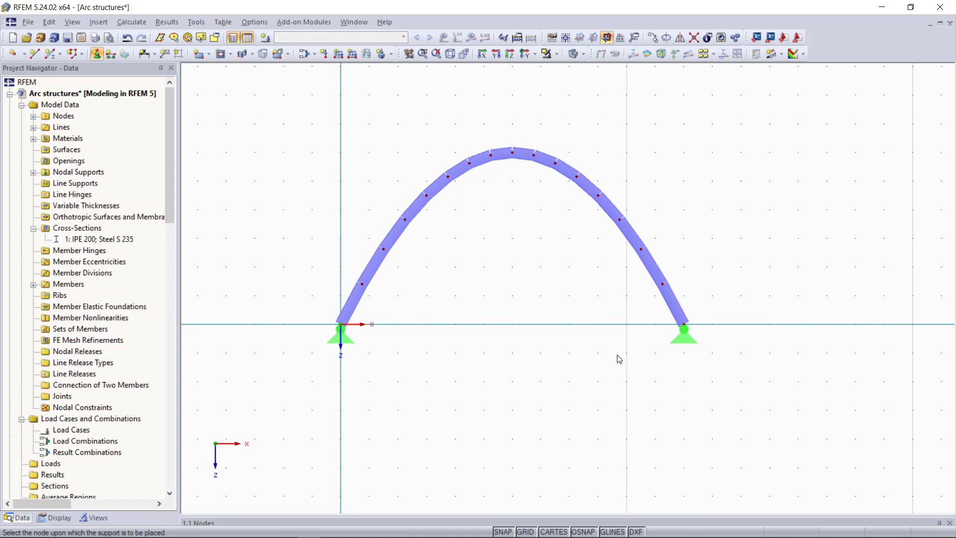
pyautogui.press('Escape')
# Change the nodal support at the arch's right base node to a roller support free to slide in X.
pyautogui.doubleClick(677, 340)
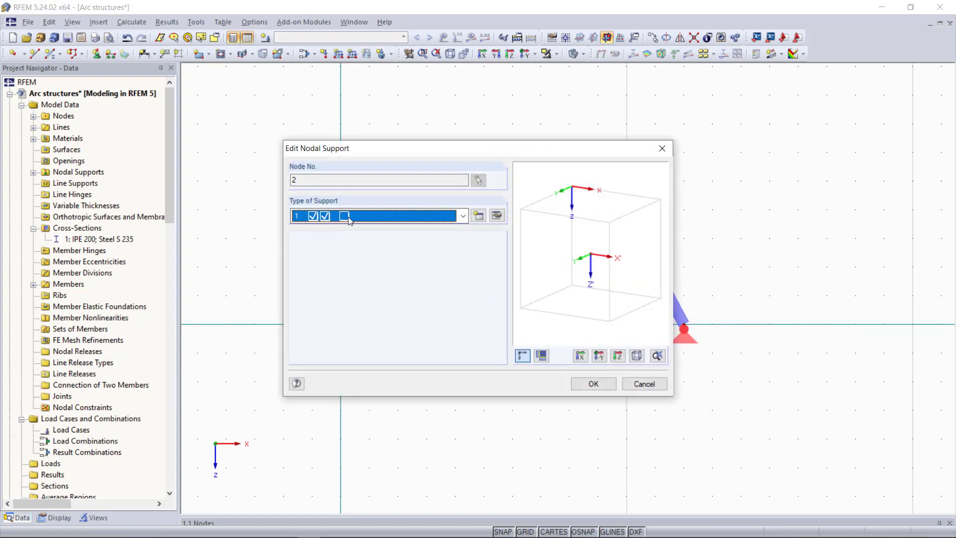
pyautogui.click(343, 219)
pyautogui.click(356, 255)
pyautogui.click(593, 383)
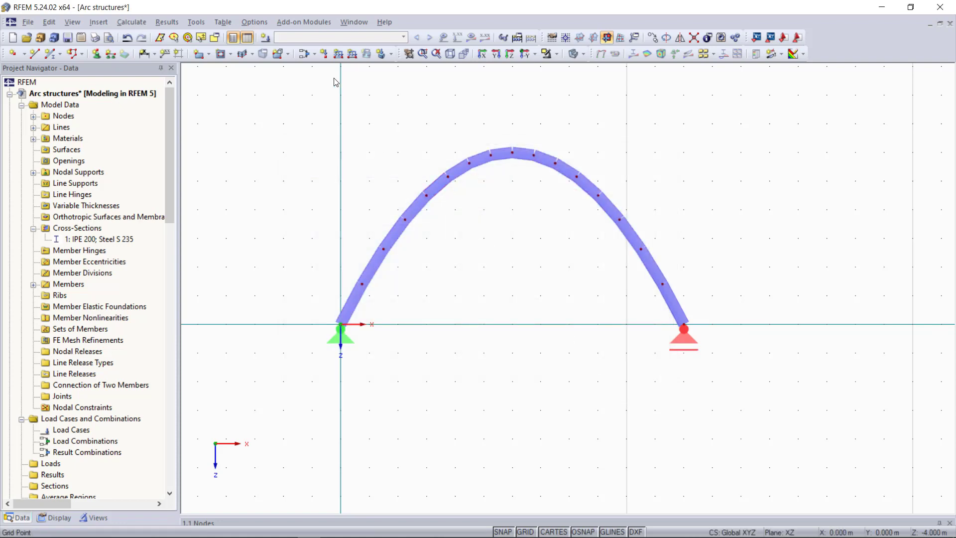
# Create dead load case LC1 with active self-weight and apply a 100 kN vertical nodal load PZ at the arch's crown node.
pyautogui.click(324, 53)
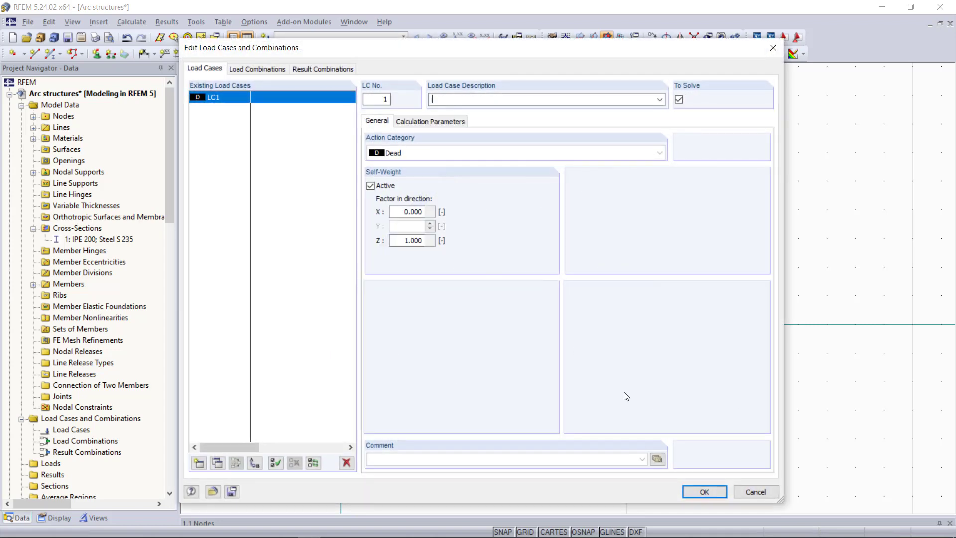
pyautogui.click(703, 491)
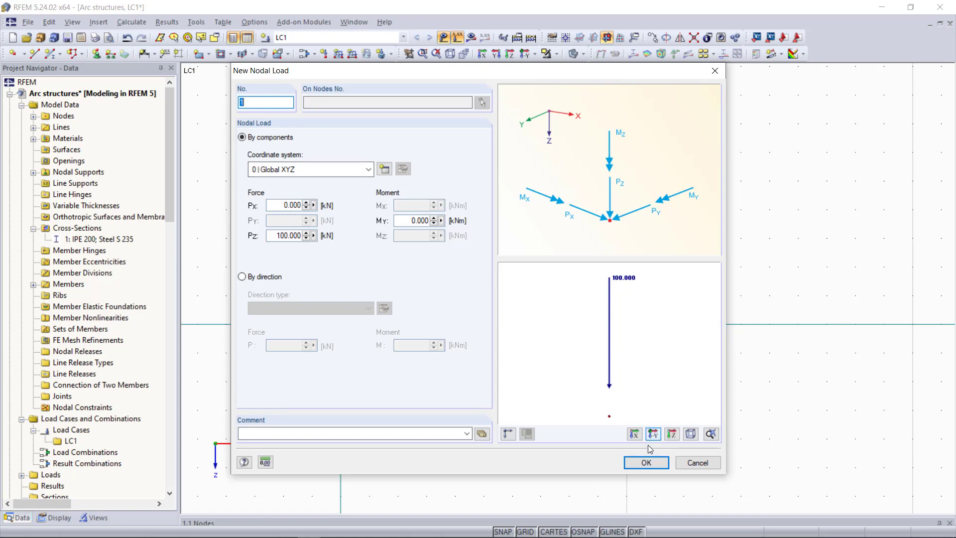
pyautogui.click(648, 462)
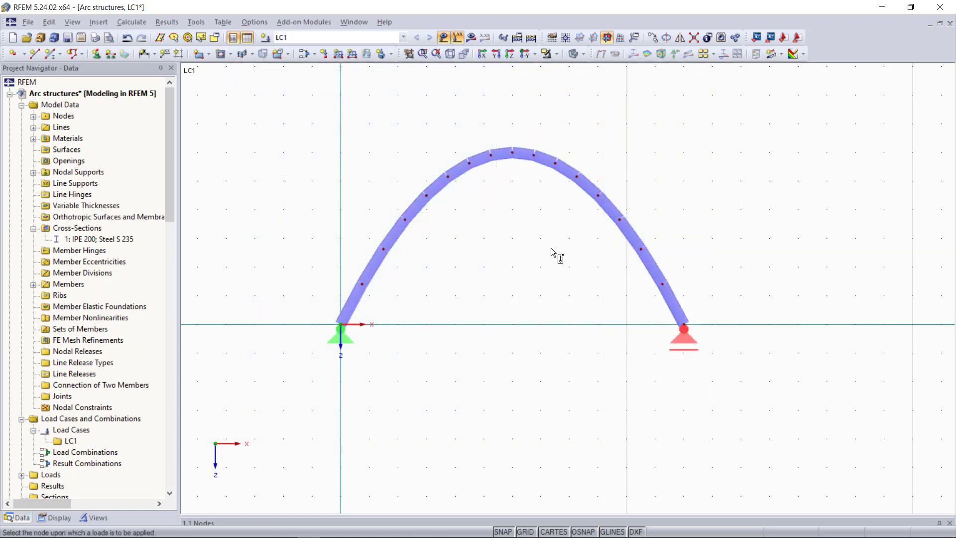
pyautogui.click(513, 154)
pyautogui.press('Escape')
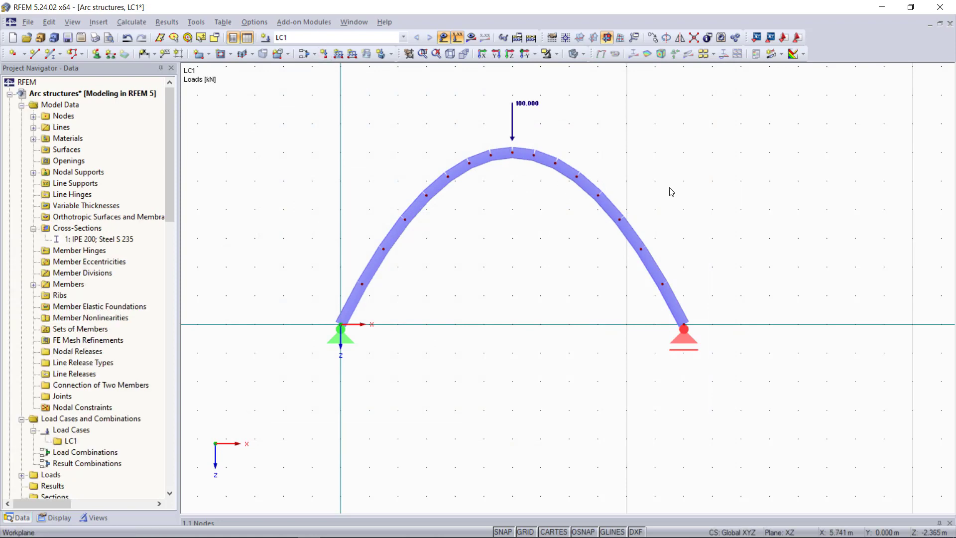
# Fit the whole arch in the view and calculate load case LC1 to show its results.
pyautogui.press('F8')
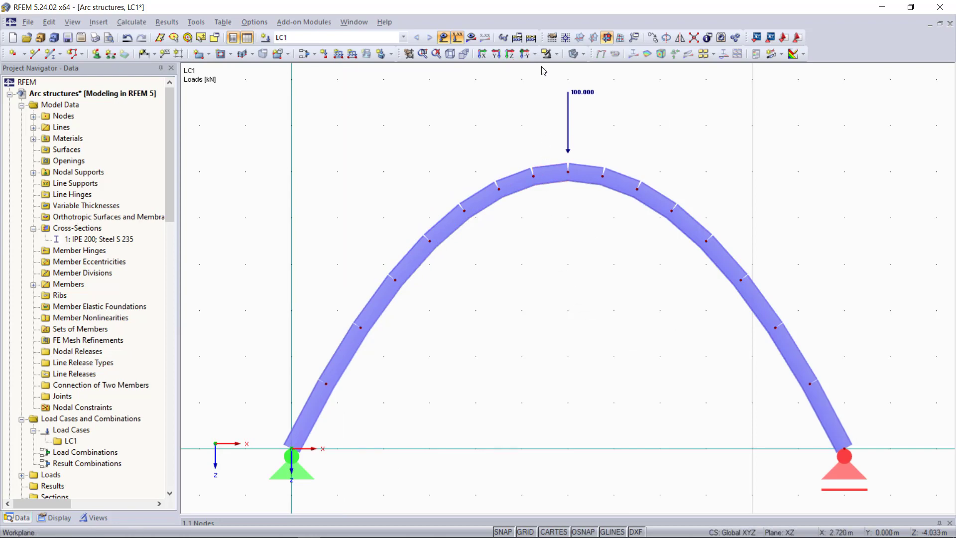
pyautogui.click(535, 42)
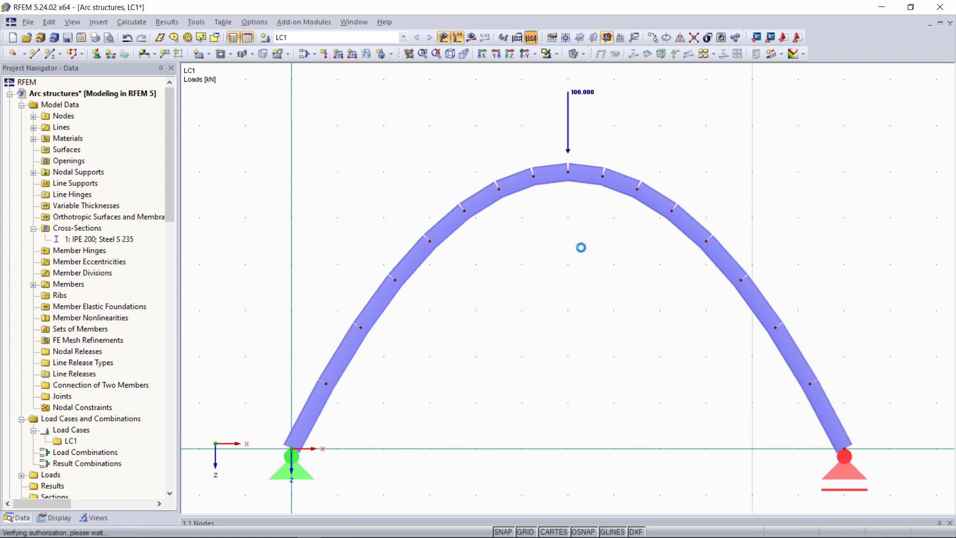